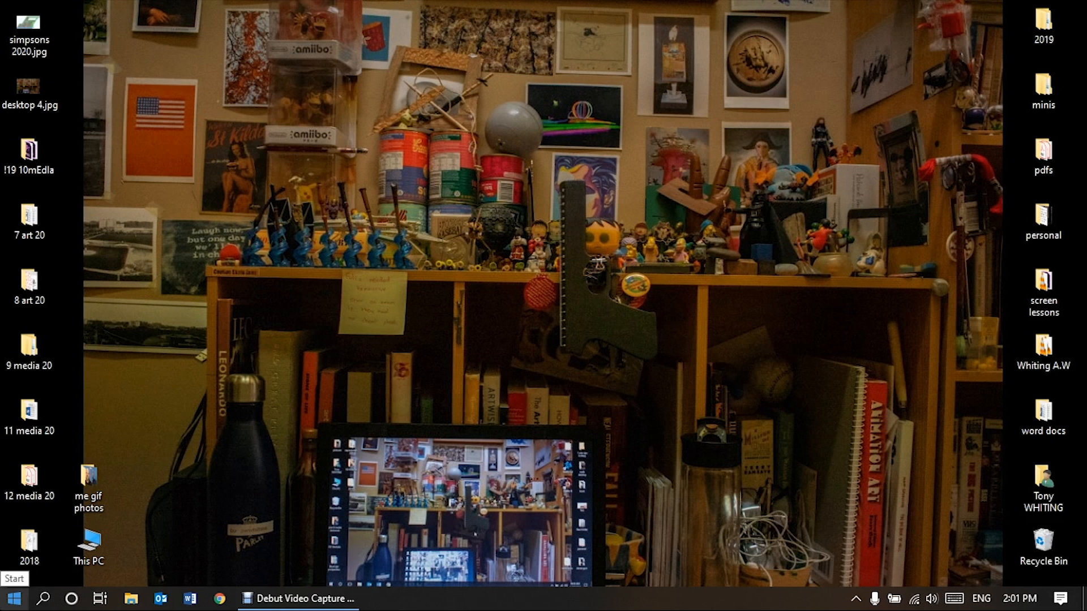
# Find Adobe Photoshop CC 2018 on the computer, pin it to the taskbar and launch it
pyautogui.click(14, 599)
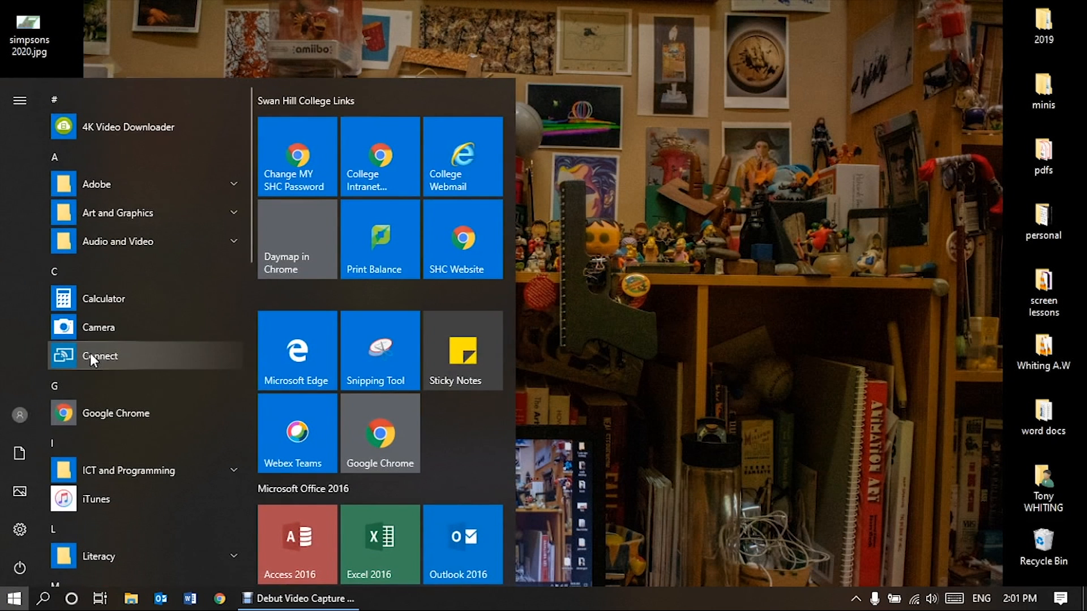
pyautogui.write('pho')
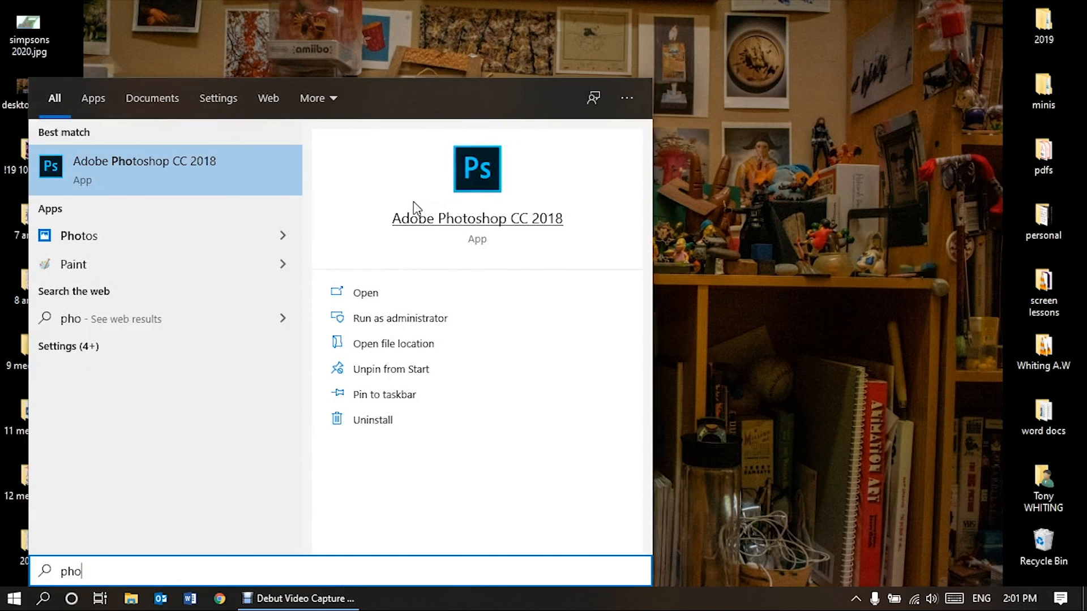
pyautogui.click(378, 396)
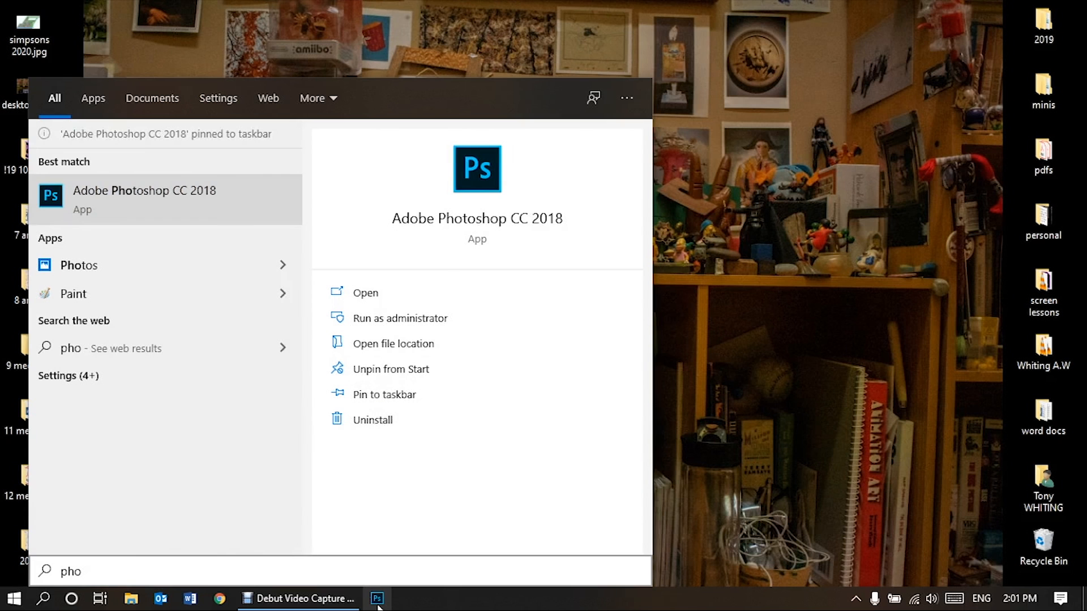
pyautogui.click(857, 363)
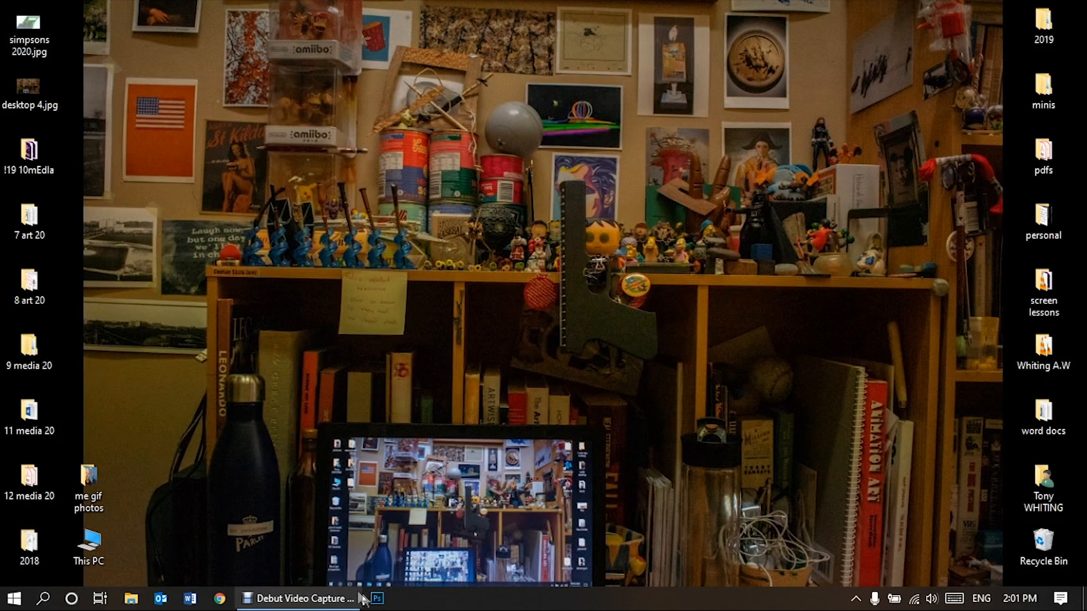
pyautogui.click(377, 599)
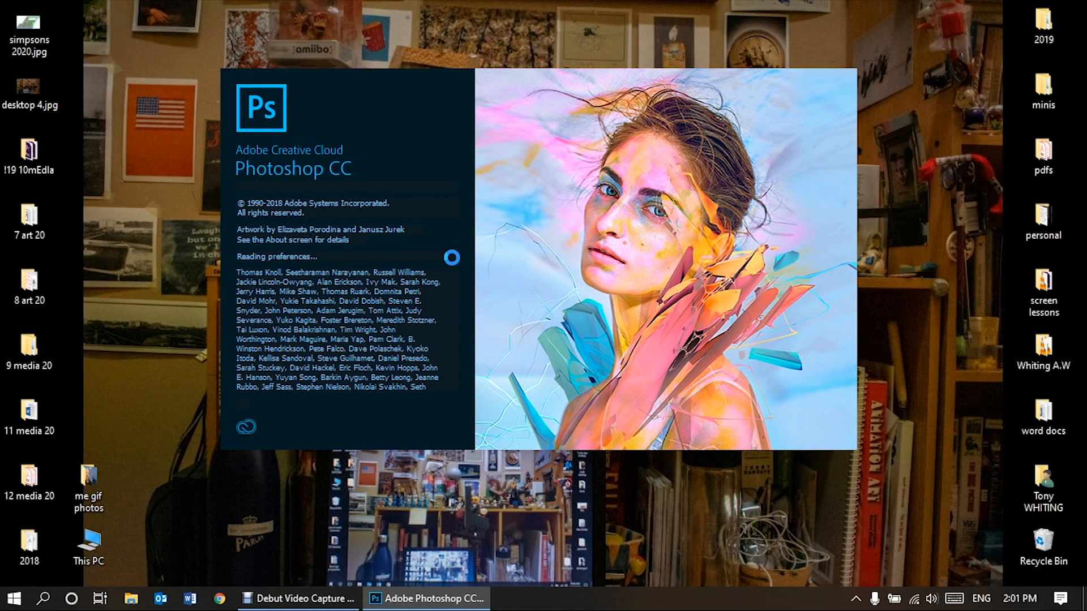
# Load the photos twh01.jpg to twh15.jpg from the megif folder into one document as a stack of layers
pyautogui.click(44, 10)
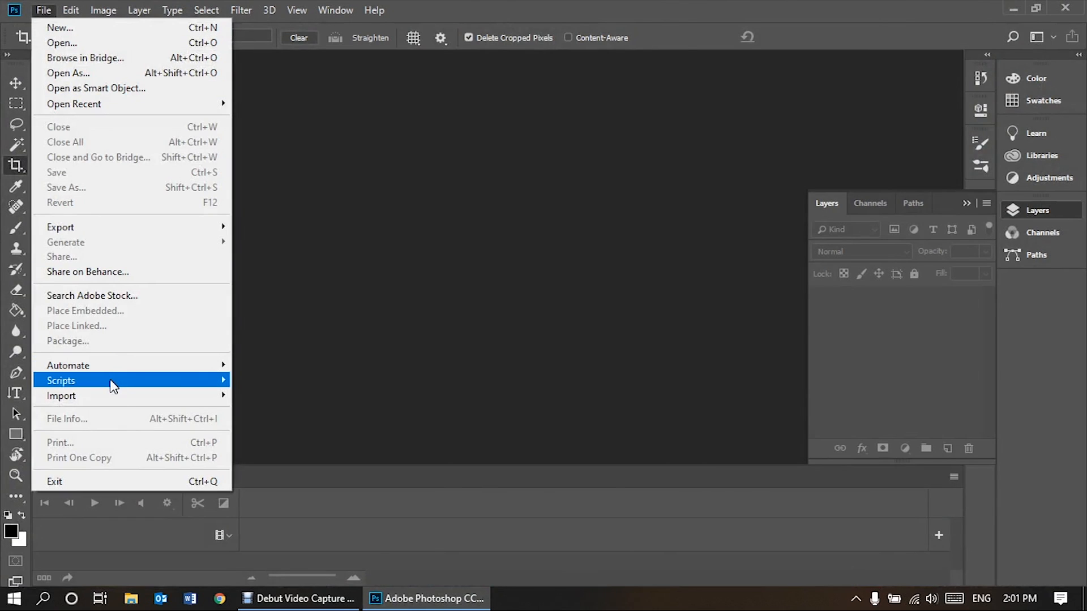
pyautogui.moveTo(112, 387)
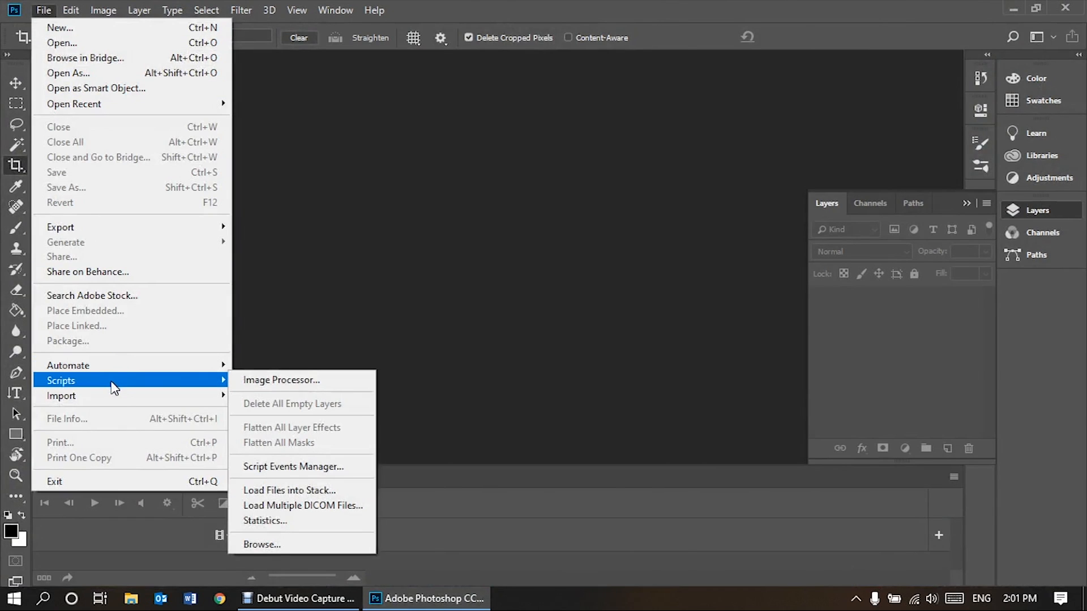
pyautogui.click(312, 491)
pyautogui.click(586, 245)
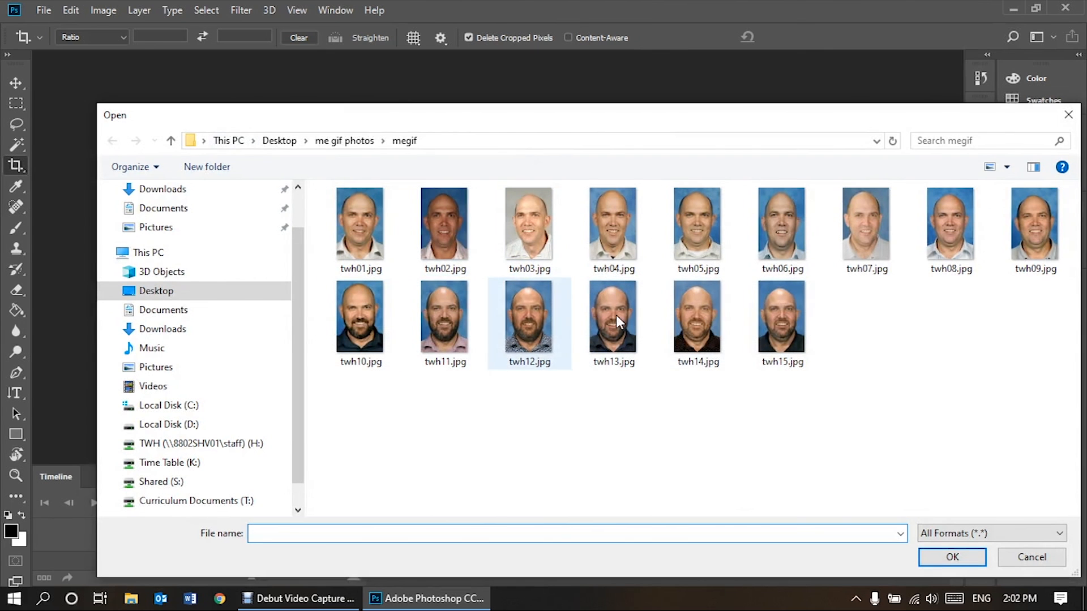
pyautogui.click(348, 231)
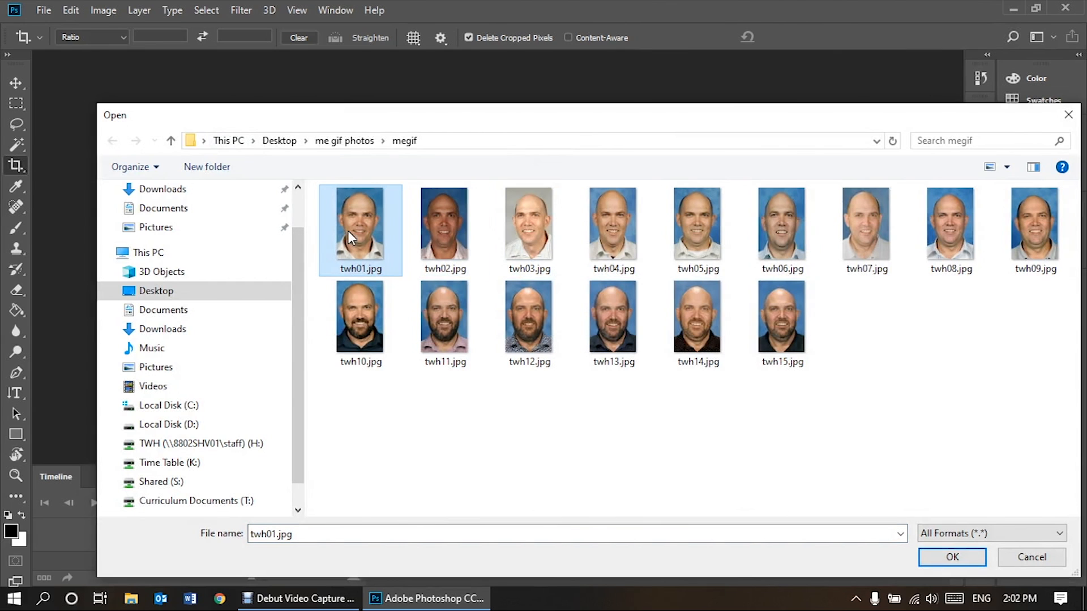
pyautogui.keyDown('shift'); pyautogui.click(781, 313); pyautogui.keyUp('shift')
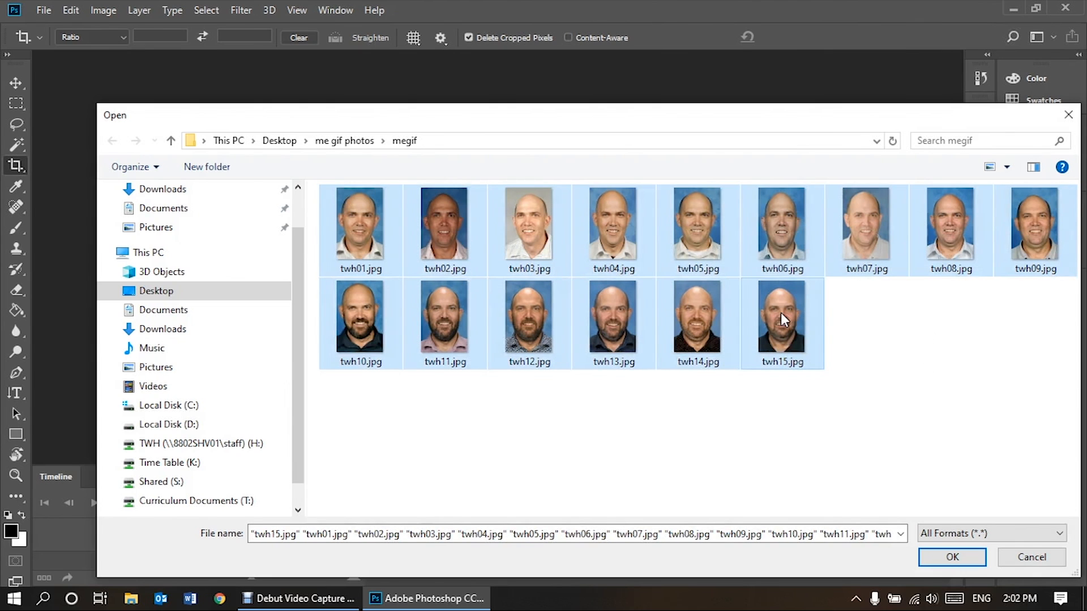
pyautogui.click(946, 560)
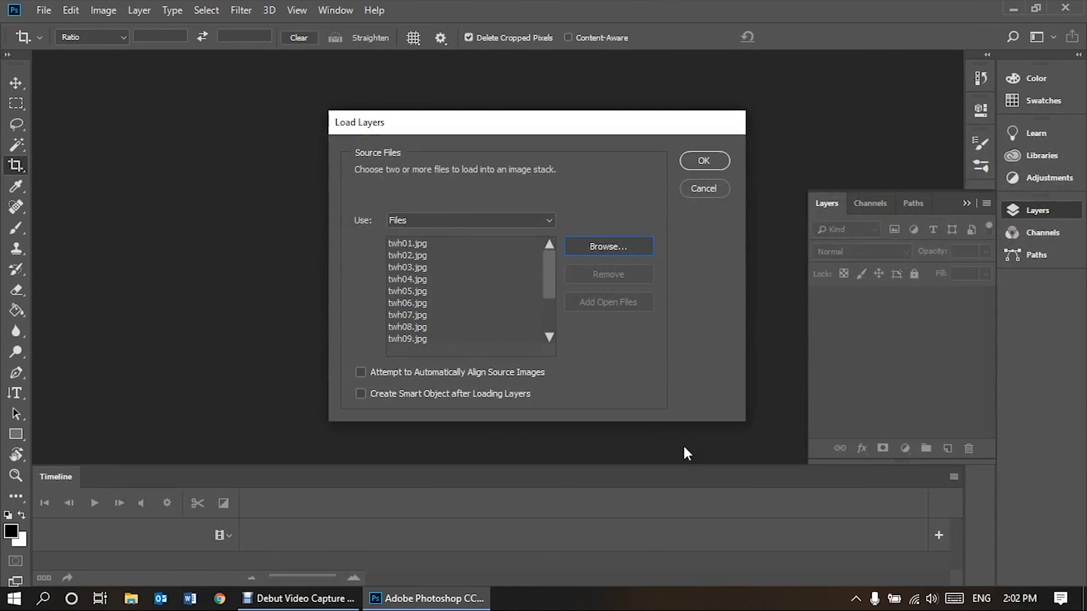
pyautogui.click(694, 161)
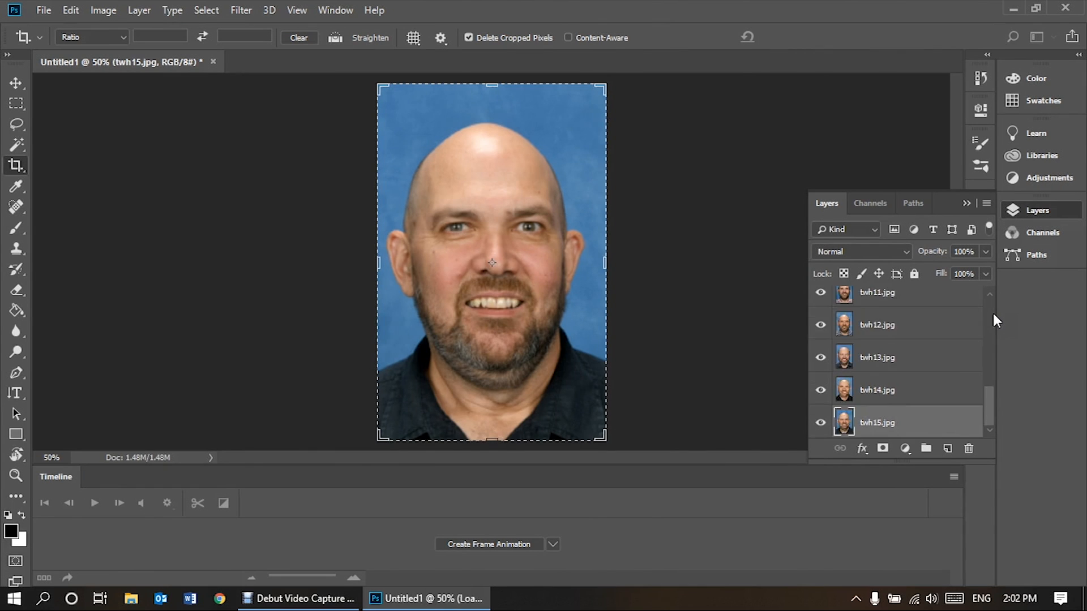
pyautogui.moveTo(993, 313)
pyautogui.mouseDown()
pyautogui.moveTo(997, 407)
pyautogui.moveTo(983, 322)
pyautogui.mouseUp()
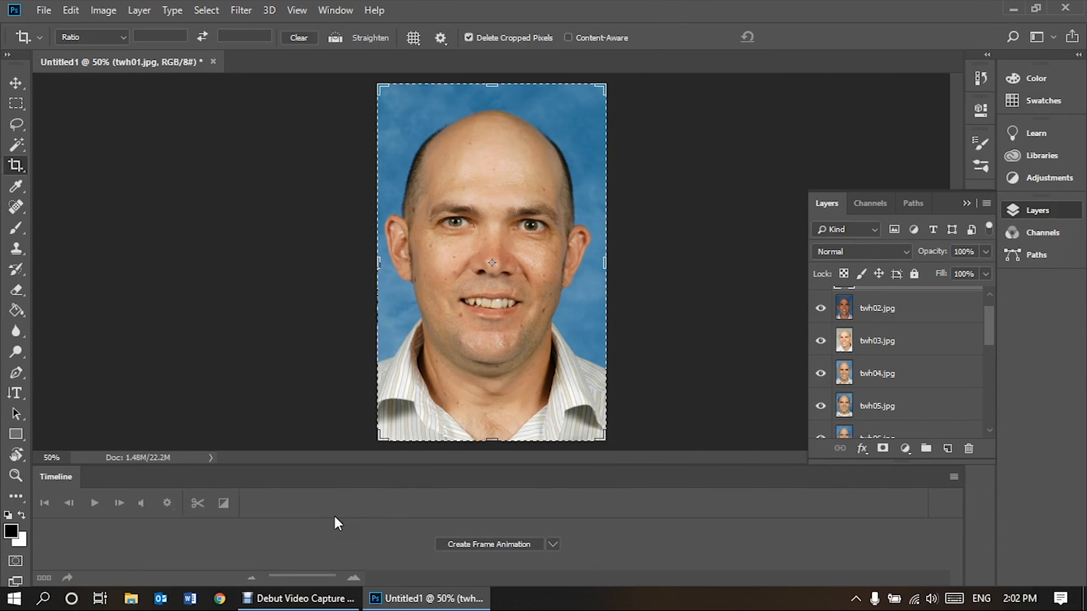
# Hide the Timeline and show it again
pyautogui.click(331, 9)
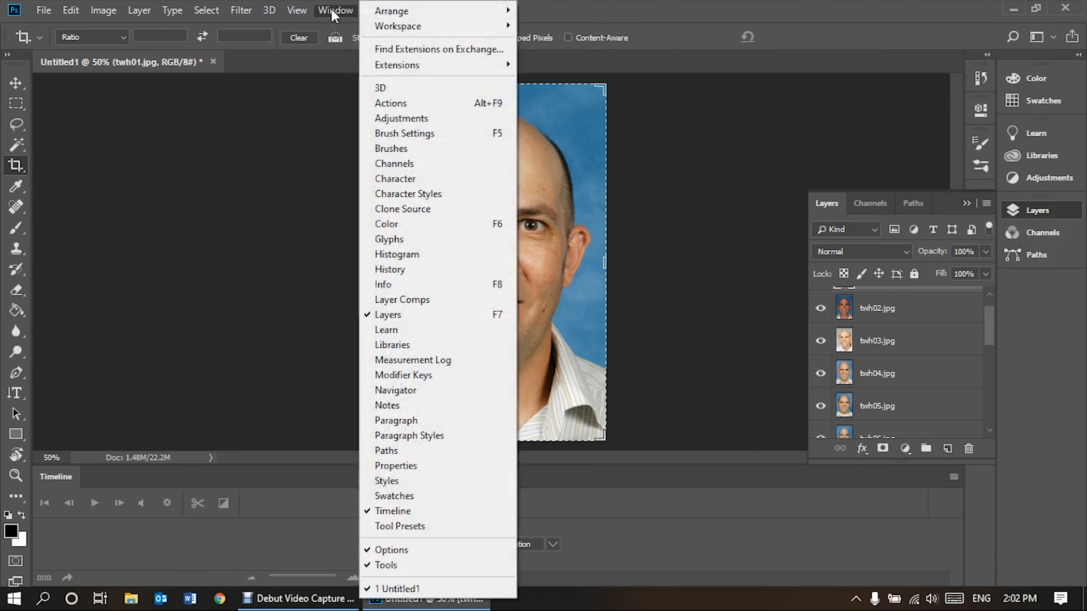
pyautogui.click(407, 508)
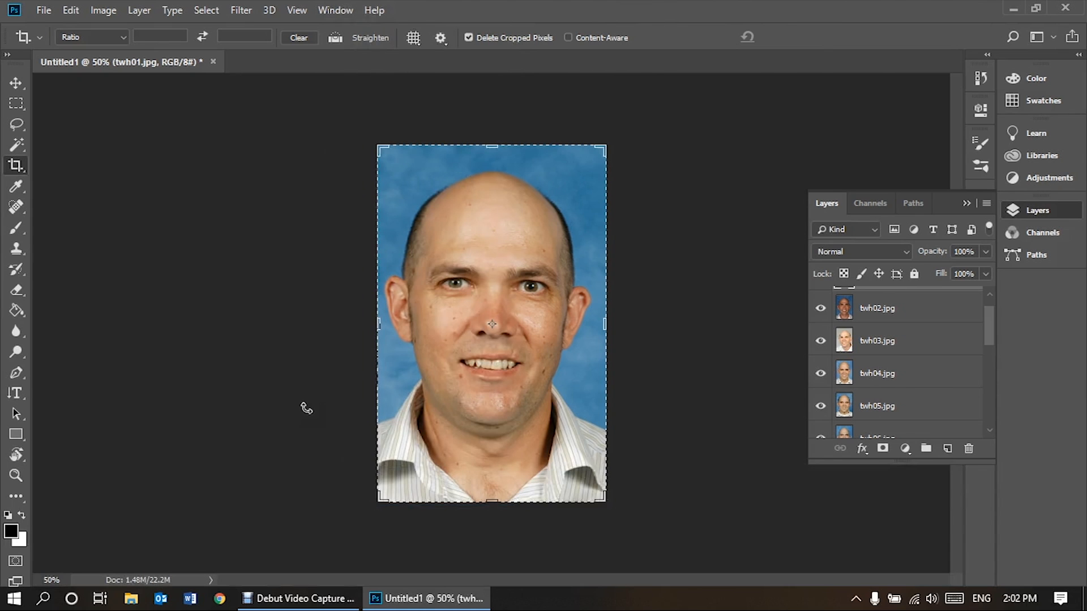
pyautogui.click(327, 17)
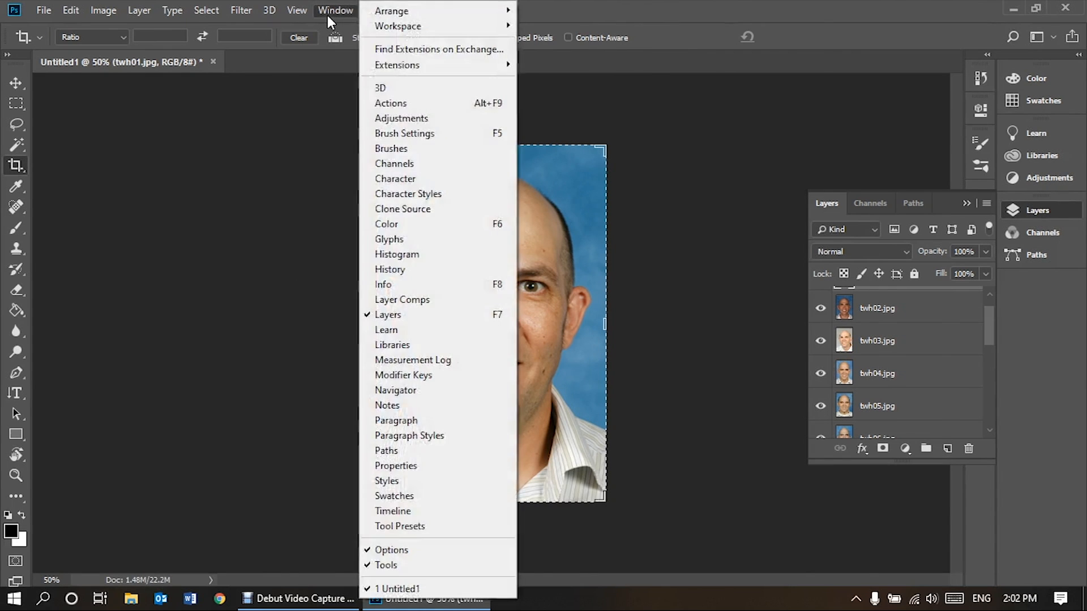
pyautogui.click(417, 512)
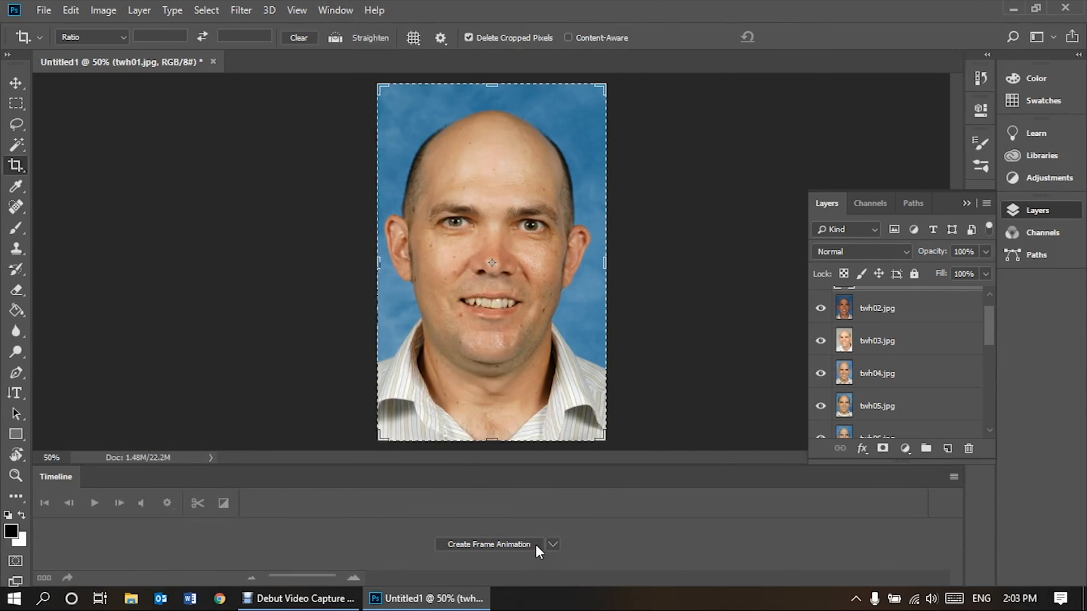
# Create a frame animation in the Timeline and make its frames from the photo layers
pyautogui.click(553, 545)
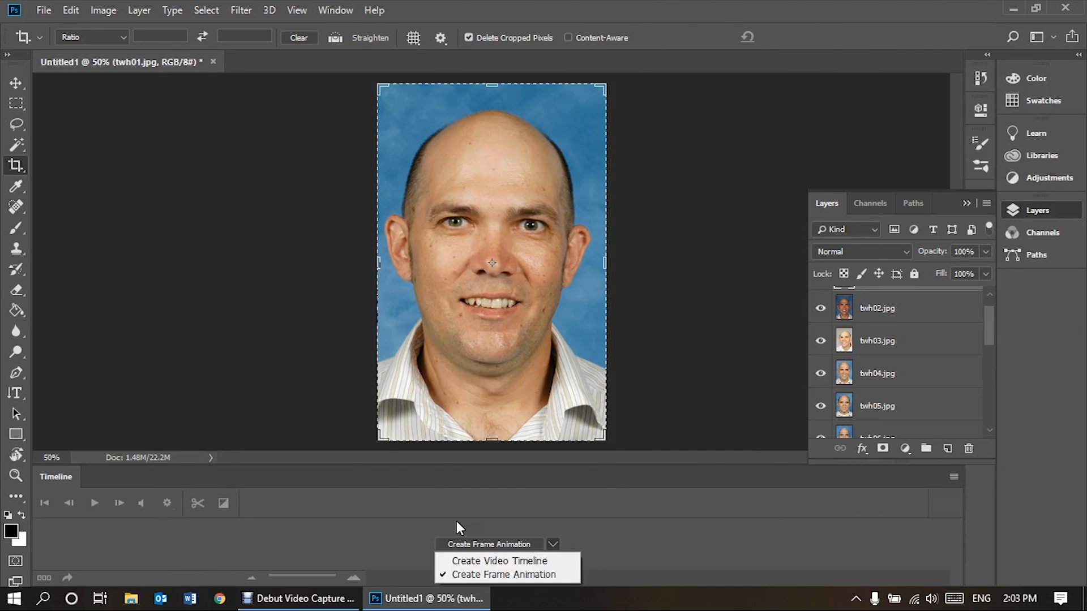
pyautogui.click(484, 574)
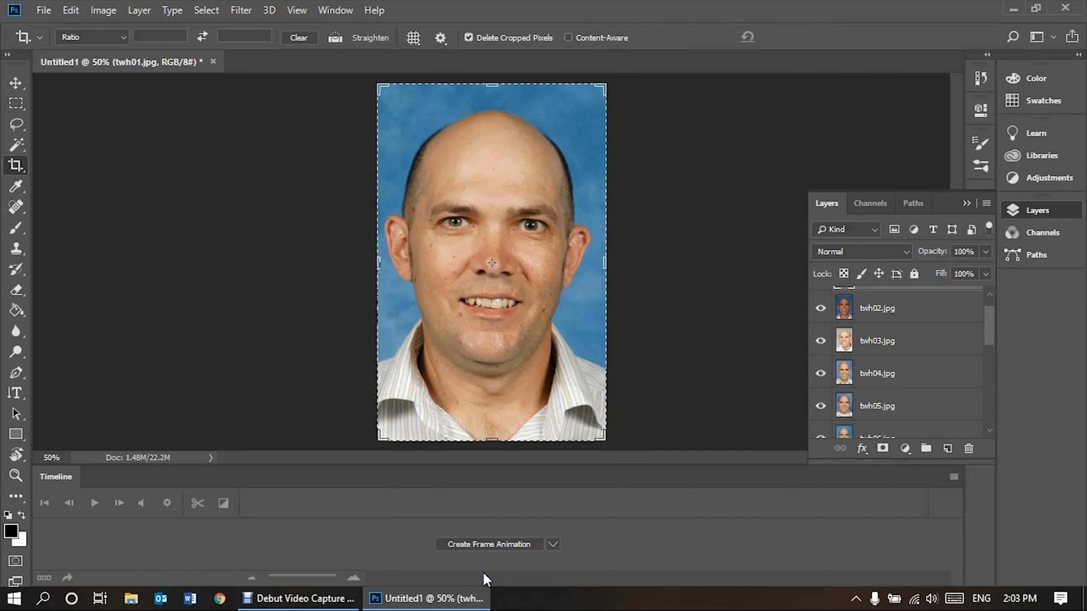
pyautogui.click(491, 544)
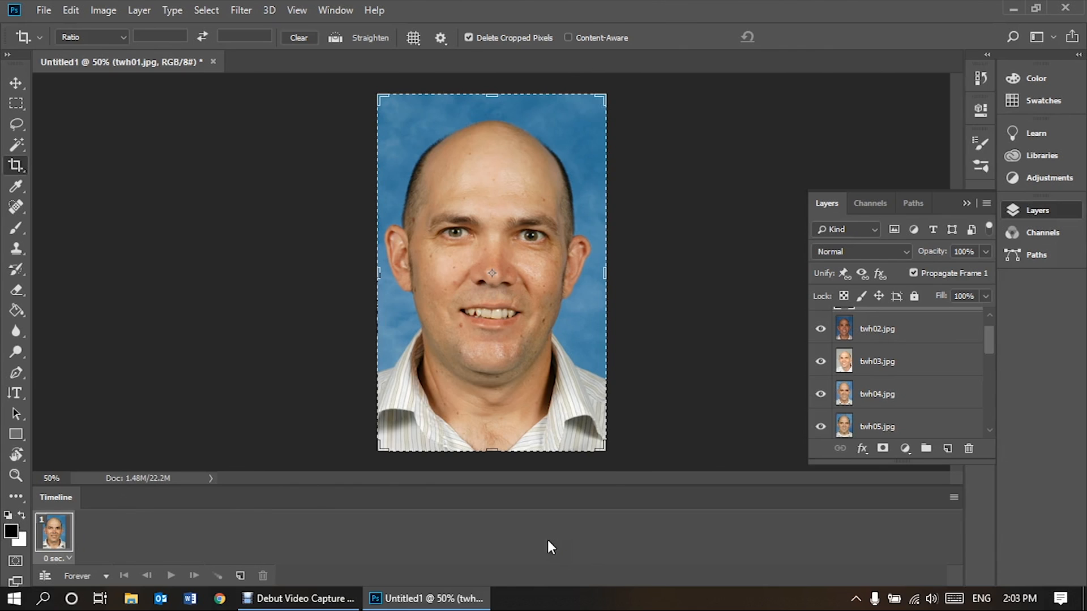
pyautogui.moveTo(988, 334)
pyautogui.mouseDown()
pyautogui.moveTo(990, 411)
pyautogui.moveTo(988, 327)
pyautogui.mouseUp()
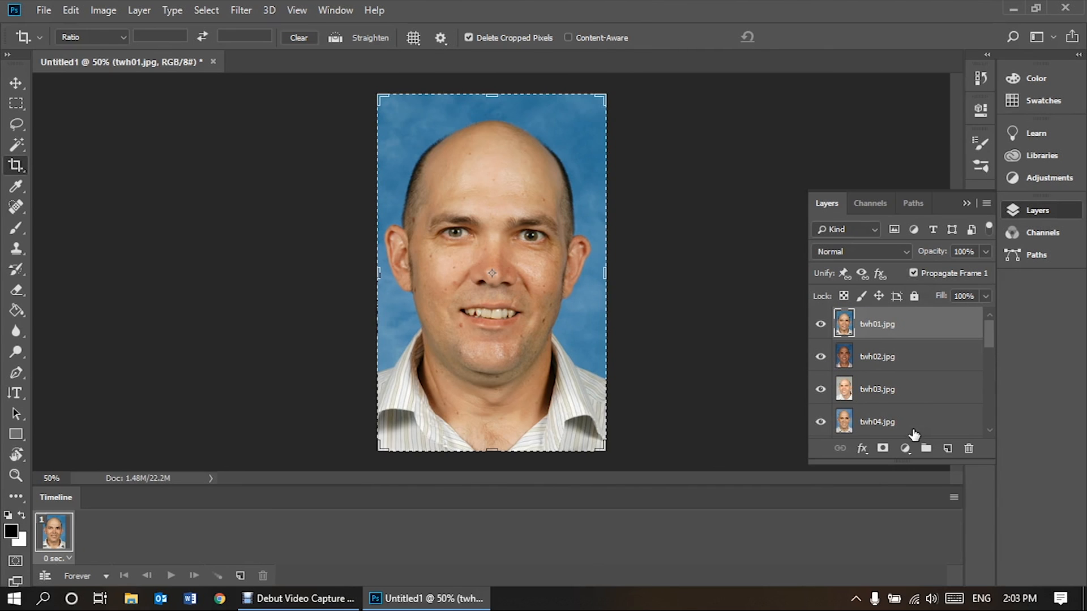
pyautogui.click(955, 497)
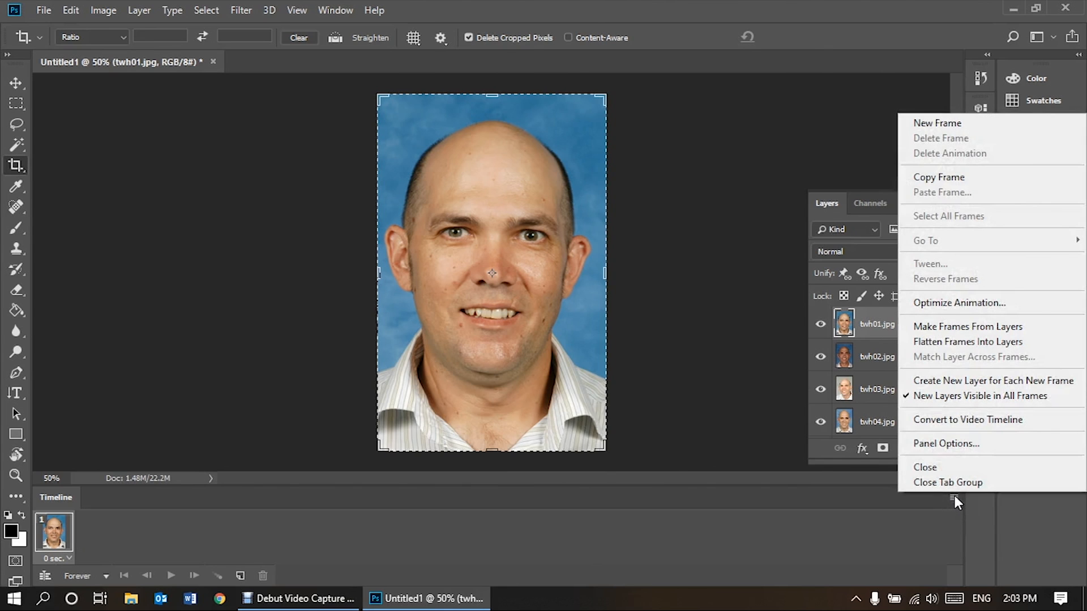
pyautogui.click(960, 327)
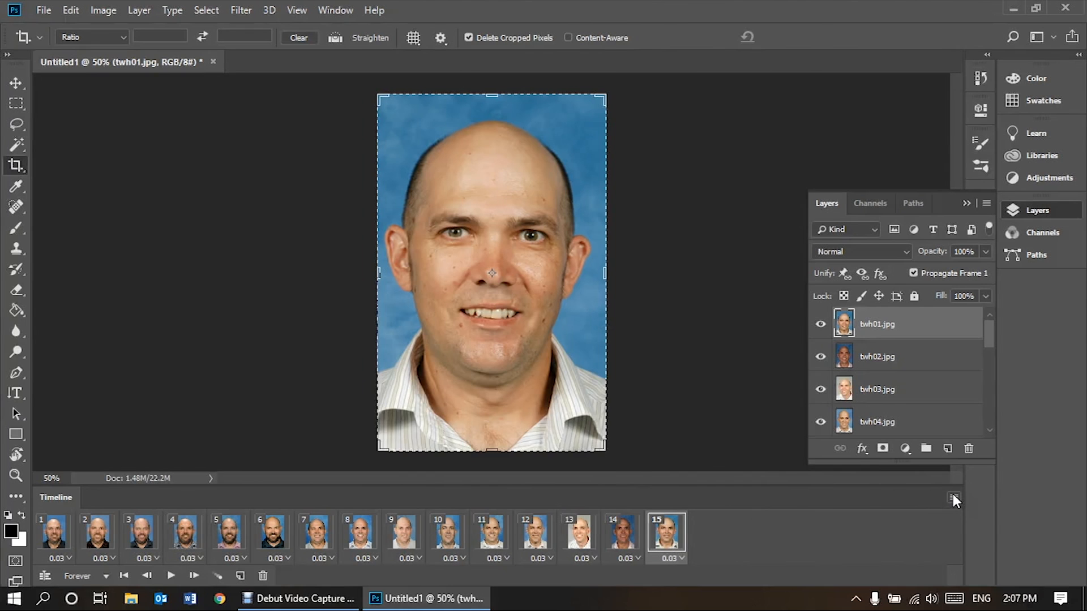
# Reverse the order of the animation frames and play the animation as a preview
pyautogui.click(953, 497)
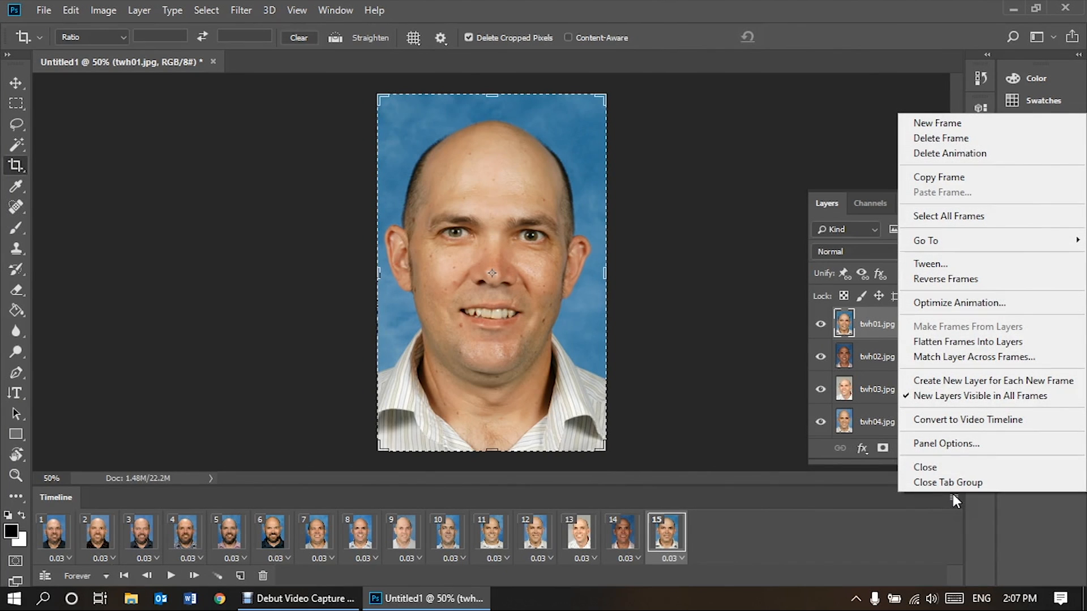
pyautogui.click(933, 279)
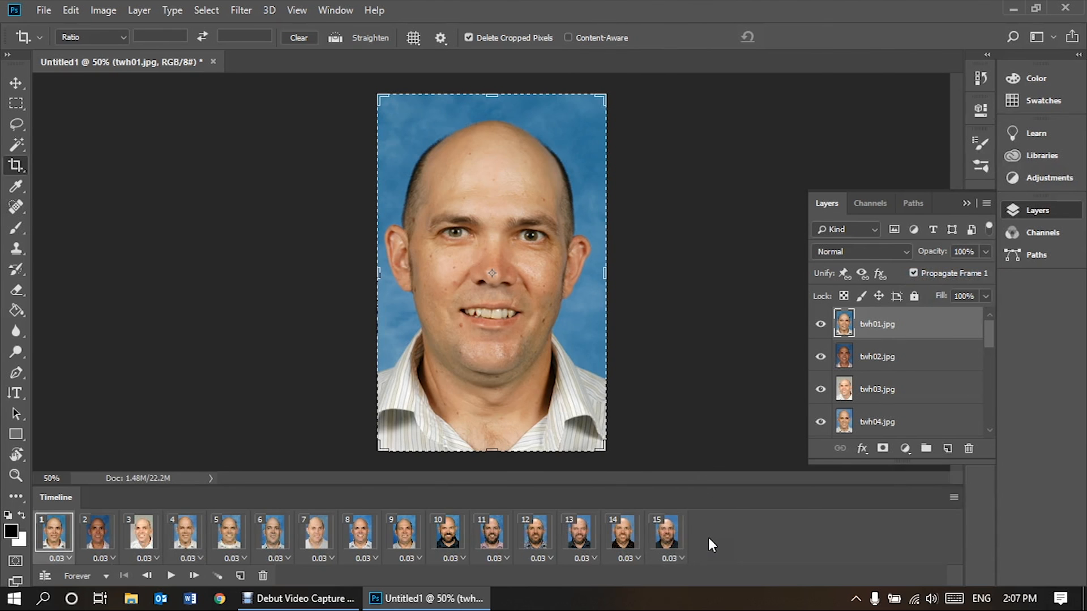
pyautogui.press('space')
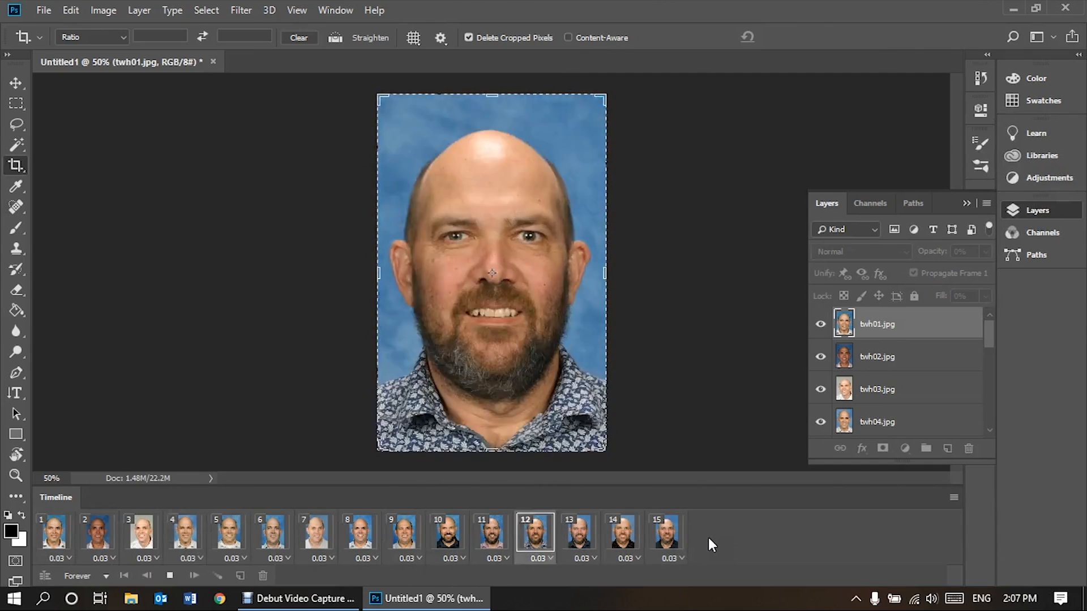
pyautogui.press('space')
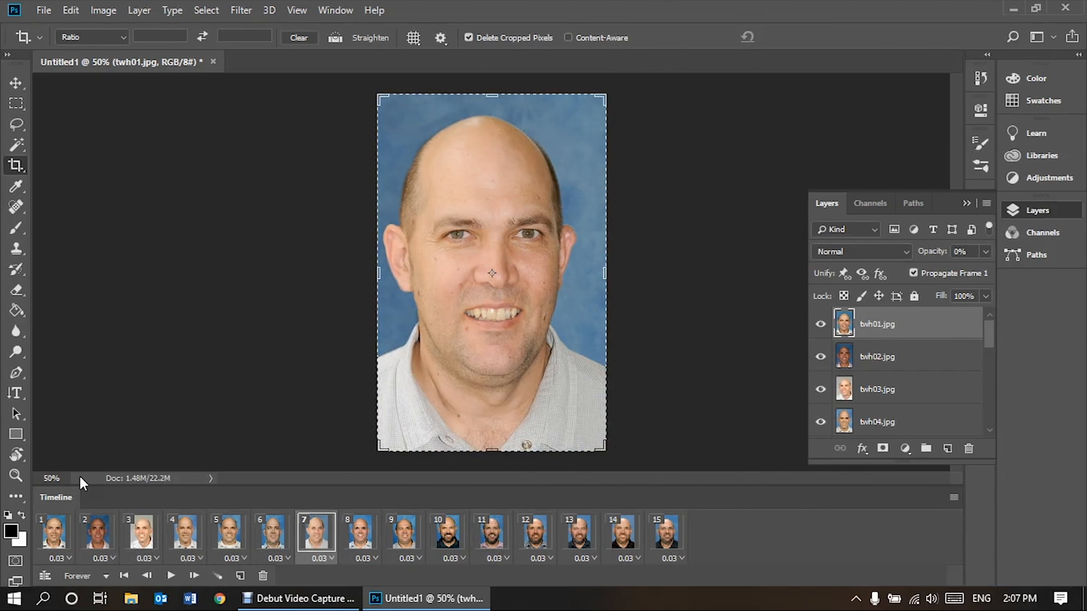
# Export the animation for web as a GIF named me-gif1.gif in the megif folder
pyautogui.hotkey('ctrl', 'alt', 'shift', 's')
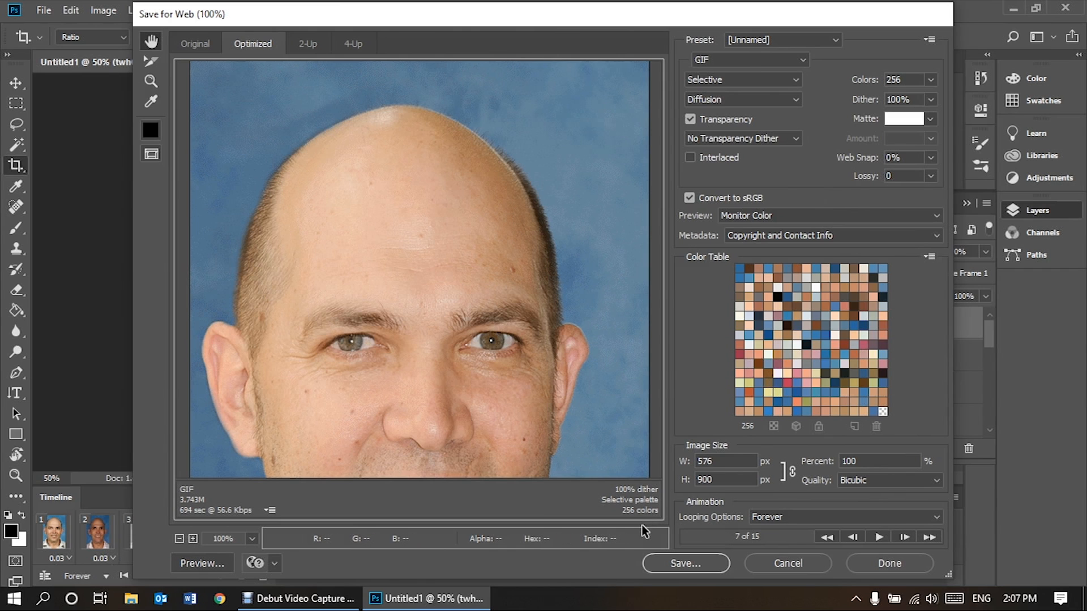
pyautogui.click(688, 563)
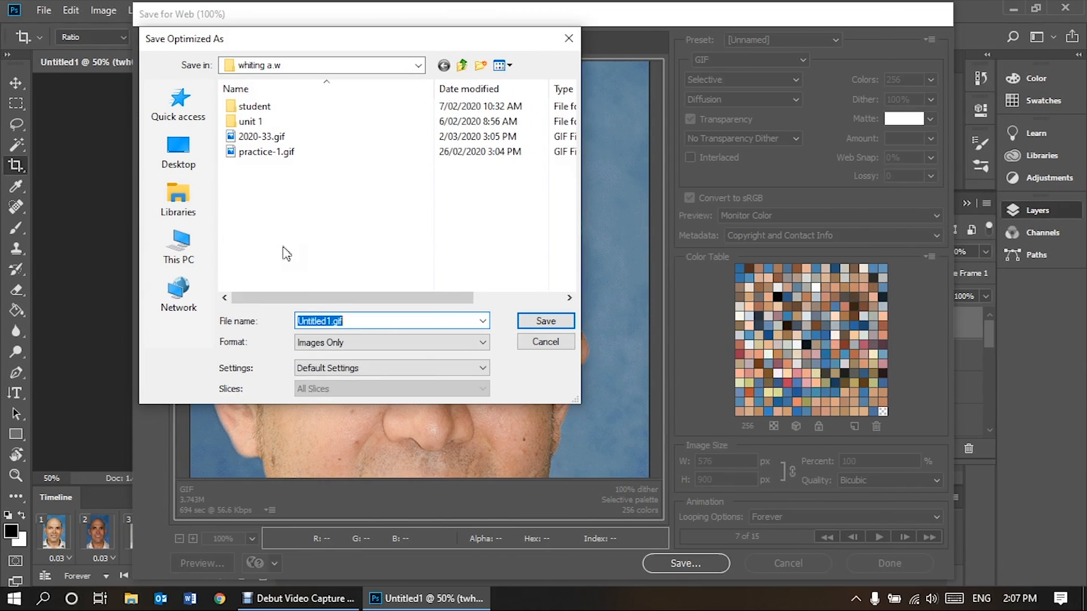
pyautogui.write('me')
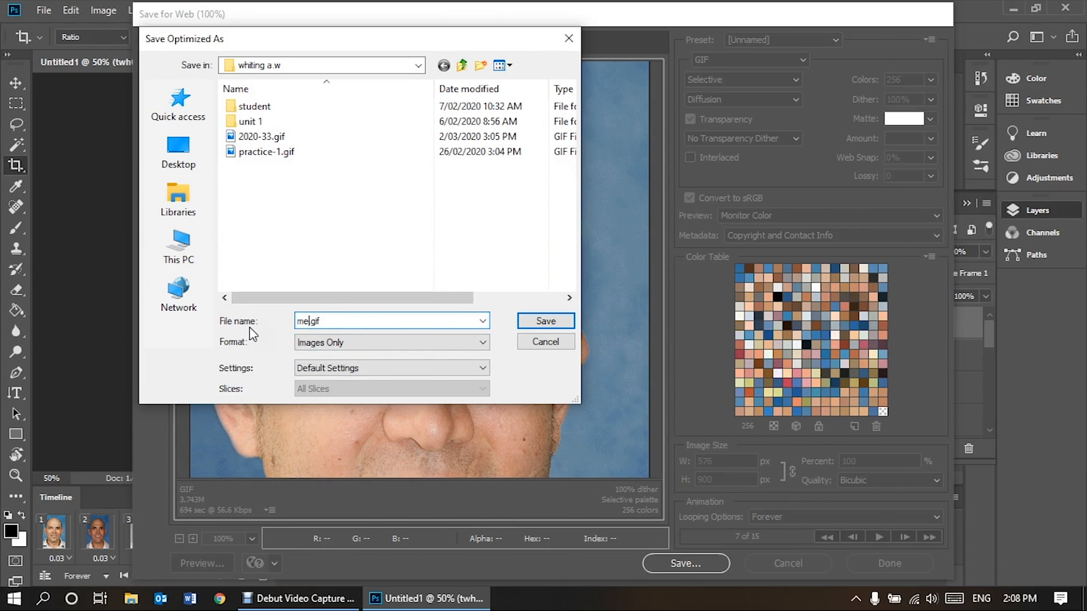
pyautogui.write(' gif 1')
pyautogui.click(536, 322)
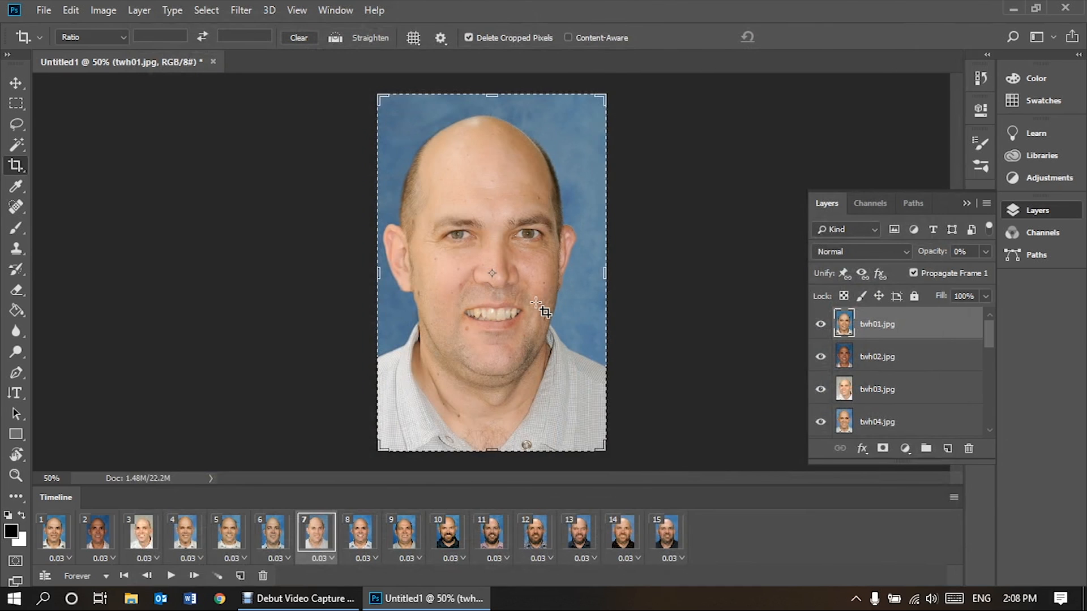
# Switch to File Explorer and open me-gif1.gif from the megif folder inside me gif photos
pyautogui.click(1013, 9)
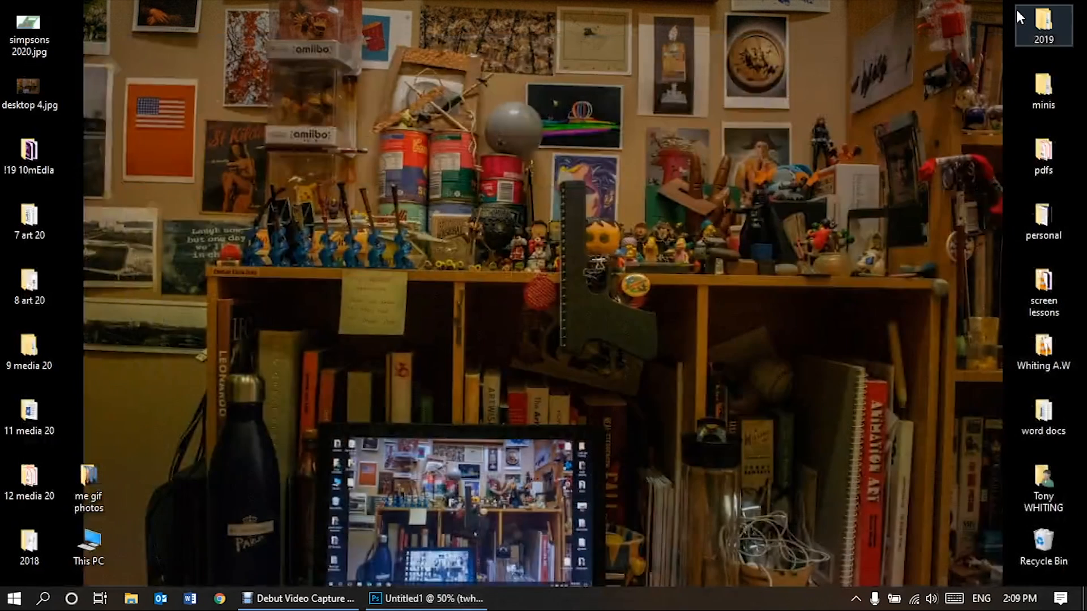
pyautogui.doubleClick(94, 476)
pyautogui.doubleClick(370, 185)
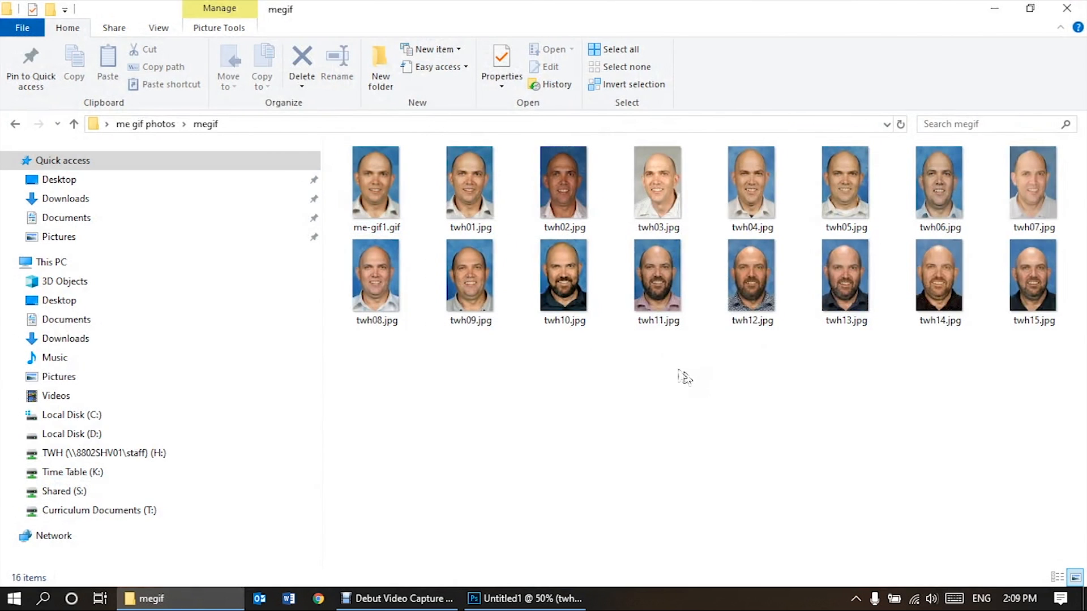
pyautogui.doubleClick(376, 173)
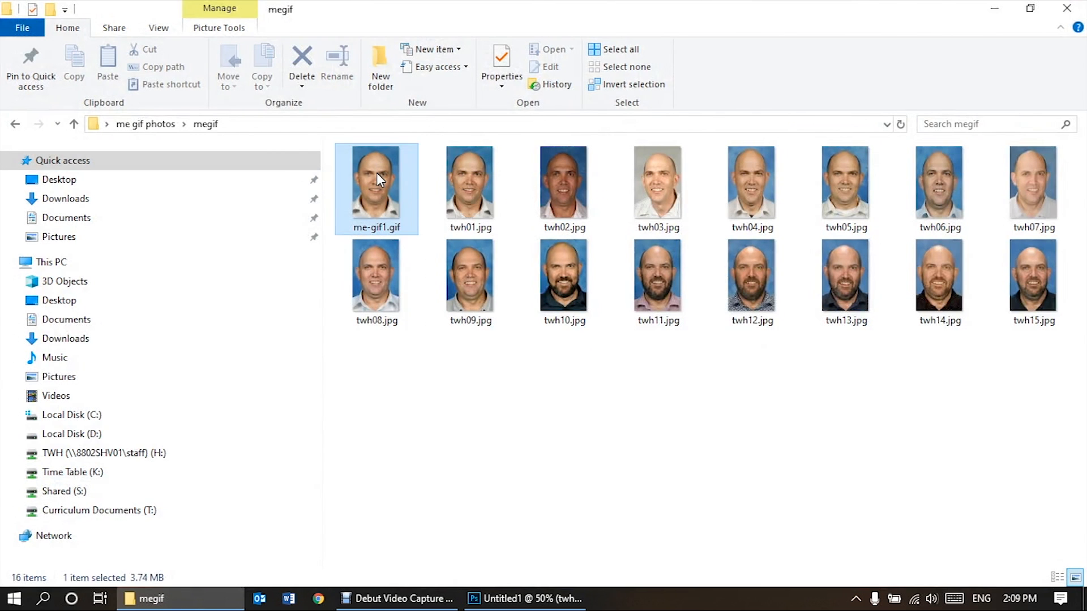